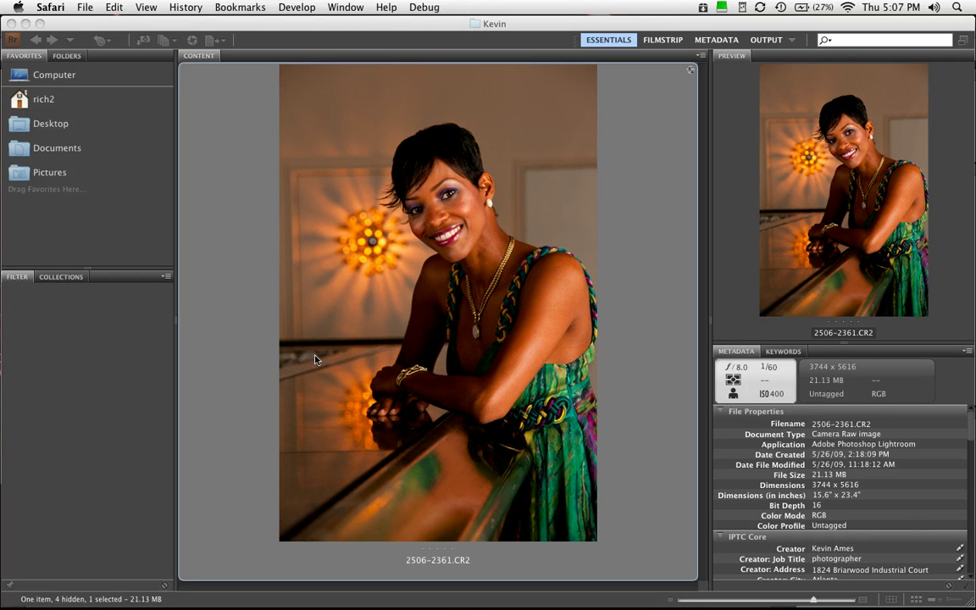
- Bring Adobe Bridge to the front with the raw file 2506-2361.CR2 selected
left_click(390, 377)
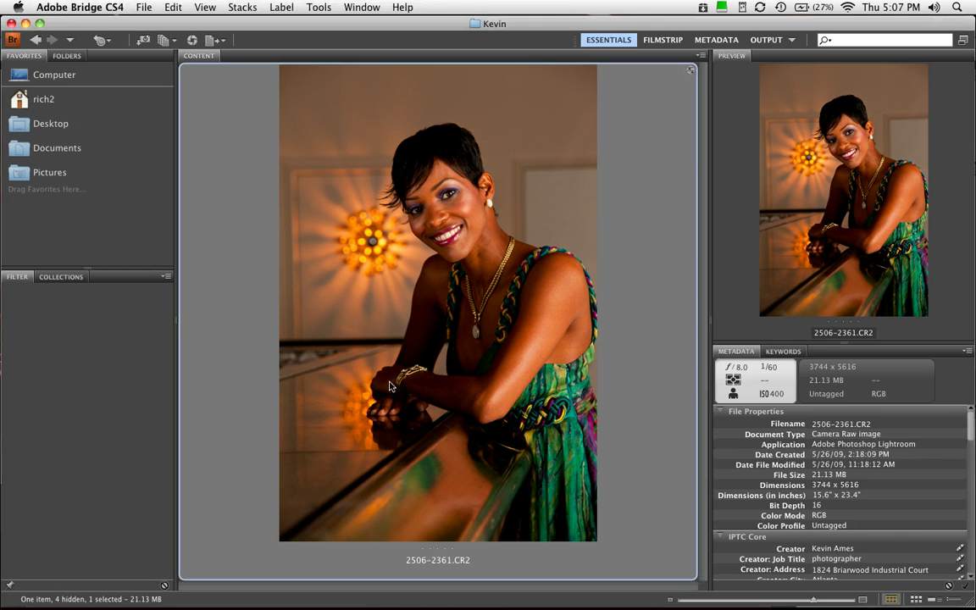
- Set Camera Raw's workflow to open in Photoshop as Smart Objects and send the image on
key("super+r")
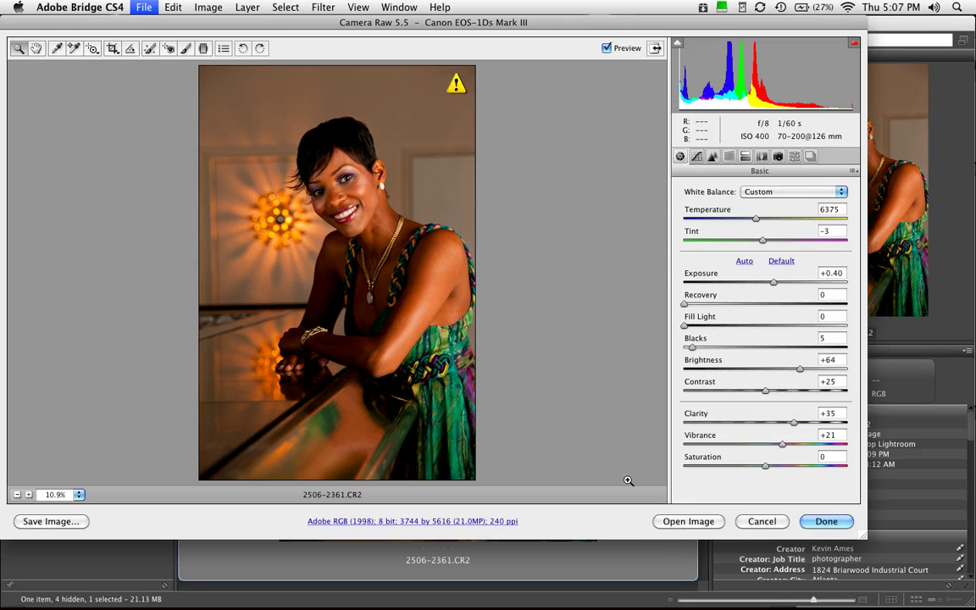
left_click(383, 523)
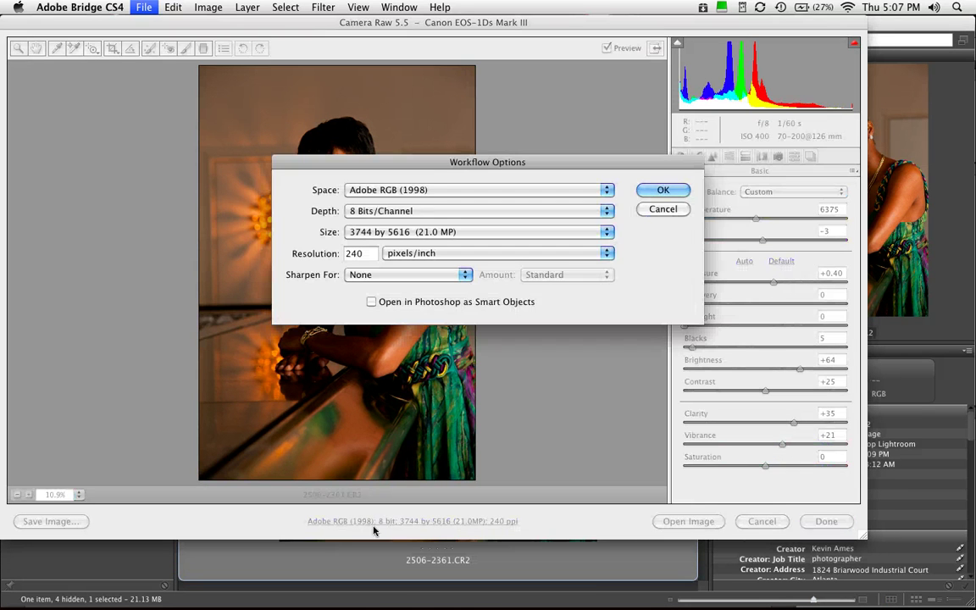
left_click(371, 303)
left_click(663, 190)
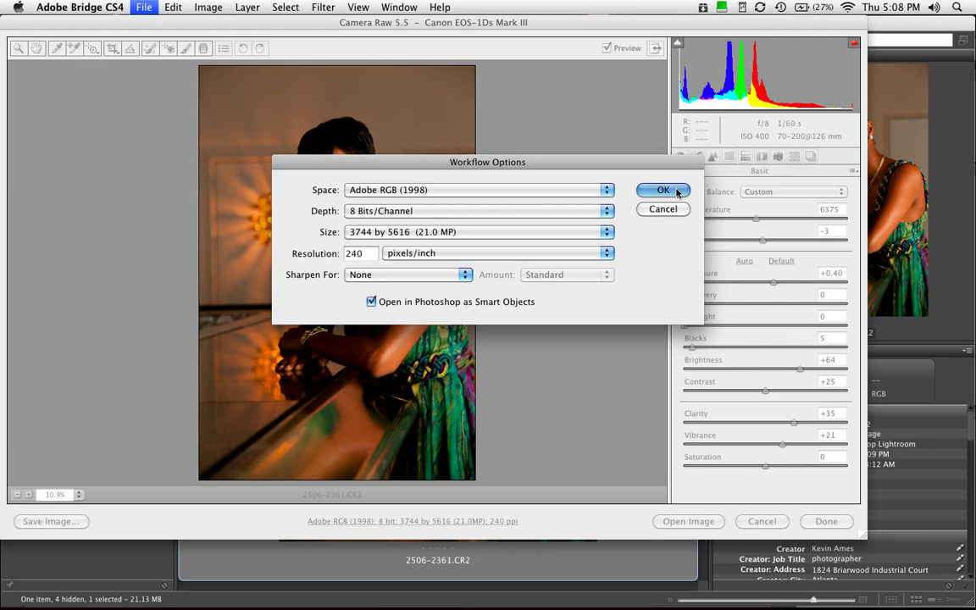
left_click(688, 521)
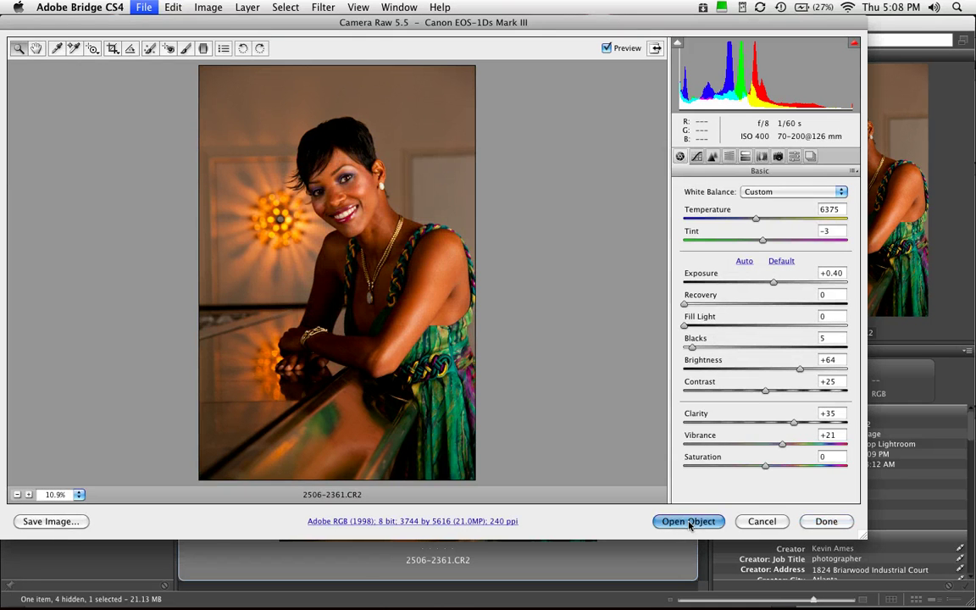
key("super+o")
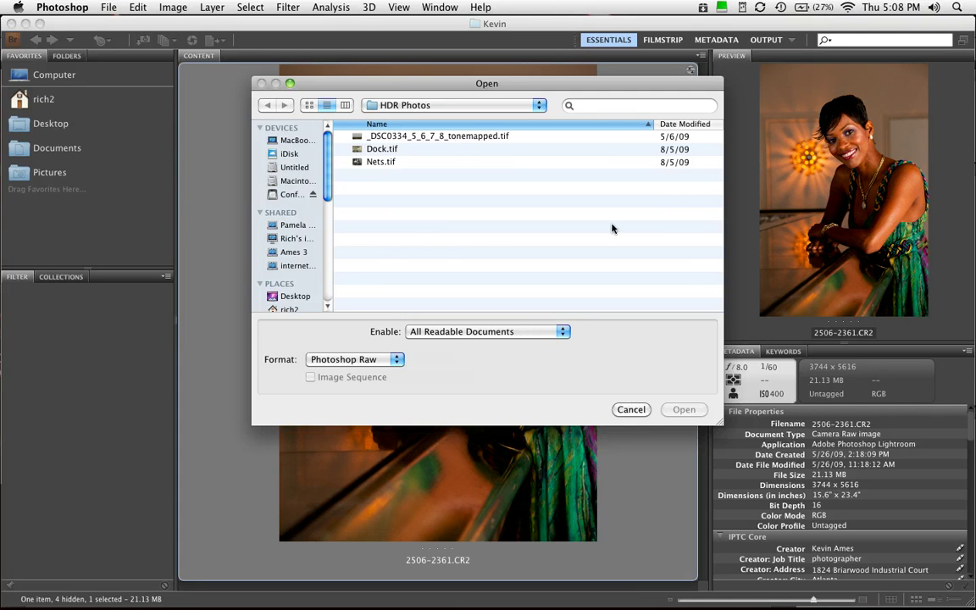
- Open 2506-2361.CR2 from the Desktop's Kevin folder through Camera Raw as a smart object
key("super+shift+d")
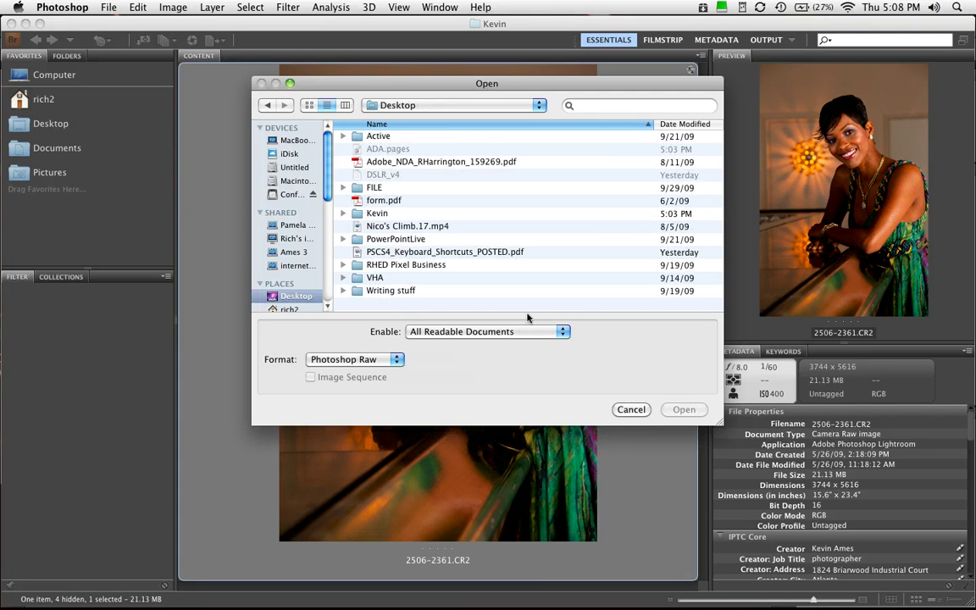
left_click(623, 410)
left_click(343, 214)
left_click(343, 214)
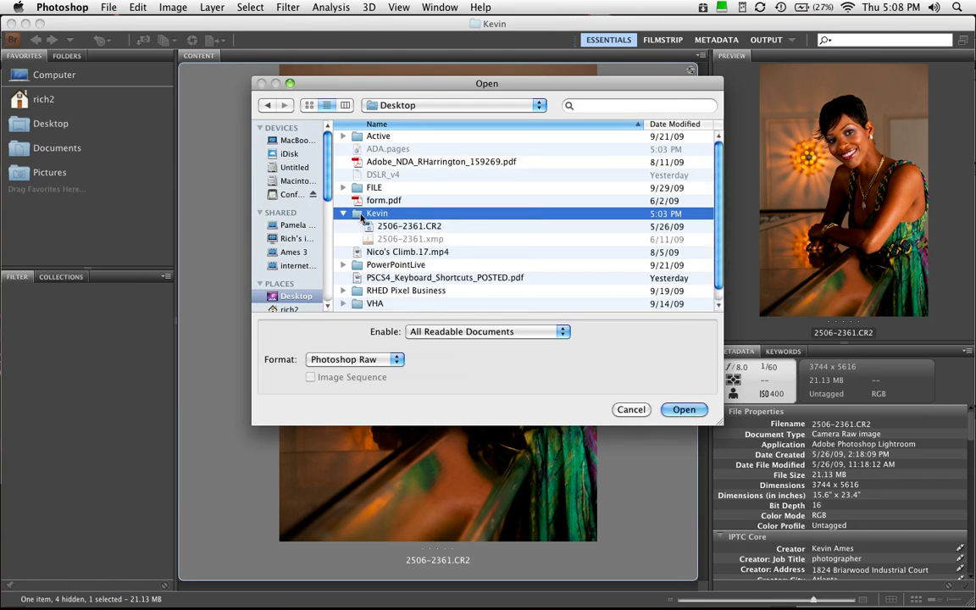
left_click(349, 225)
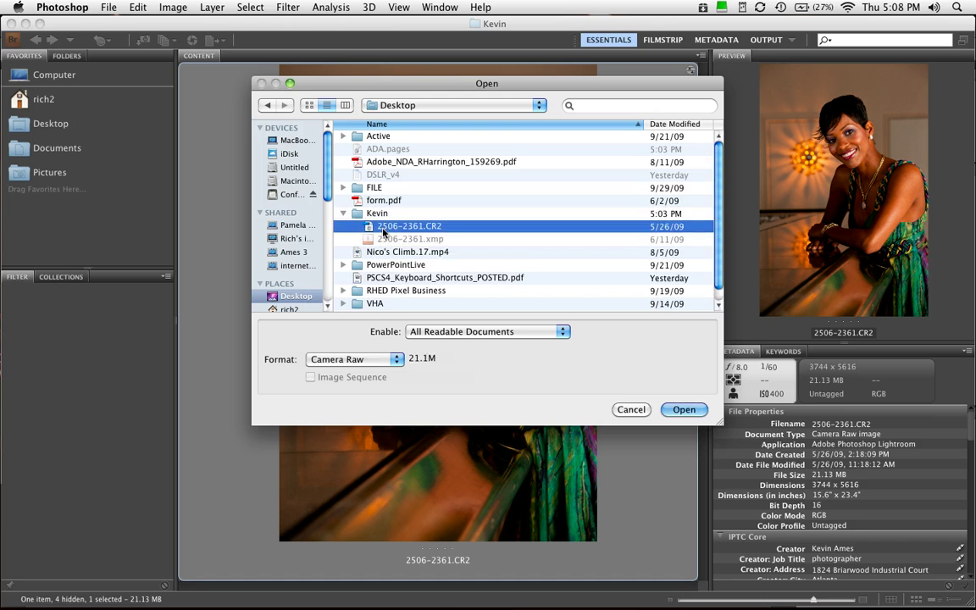
left_click(684, 409)
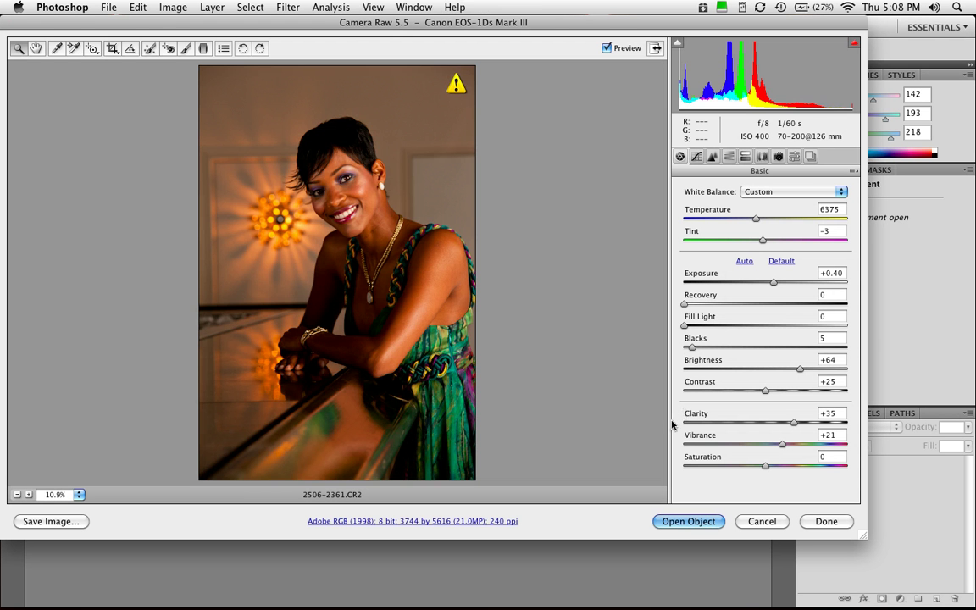
left_click(686, 521)
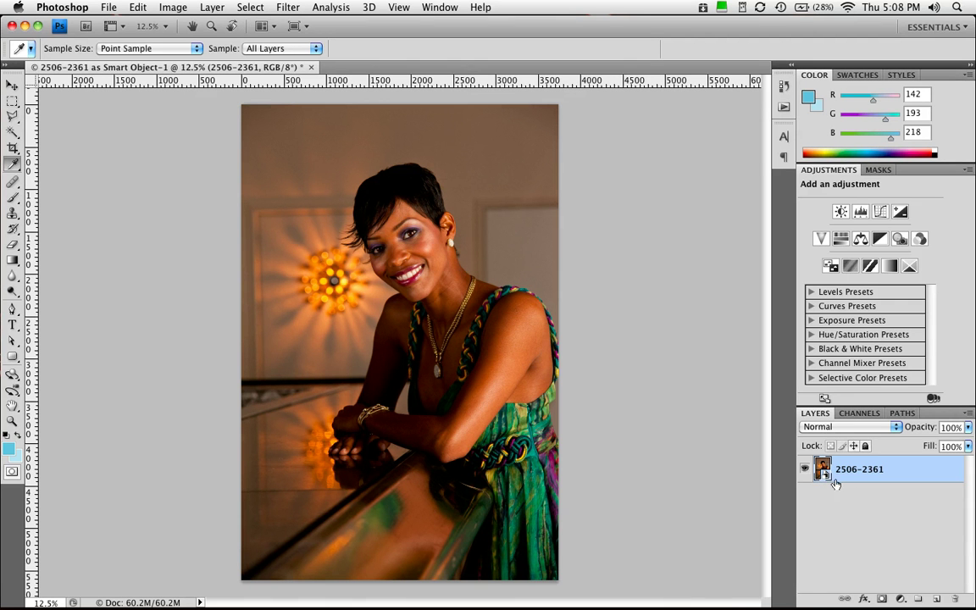
- Add a new empty layer and name it 'strategy map'
left_click(935, 599)
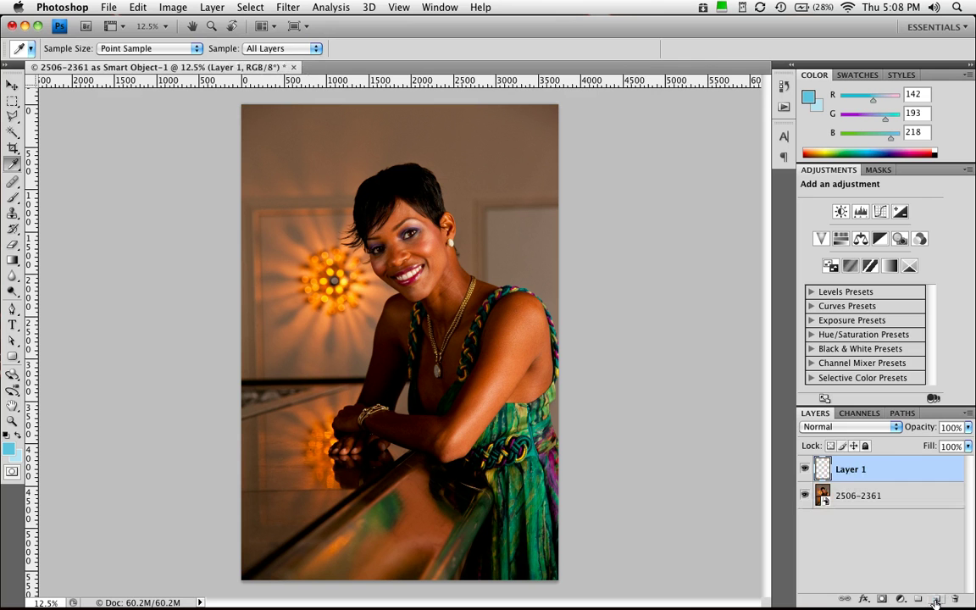
double_click(849, 468)
type("strategy m")
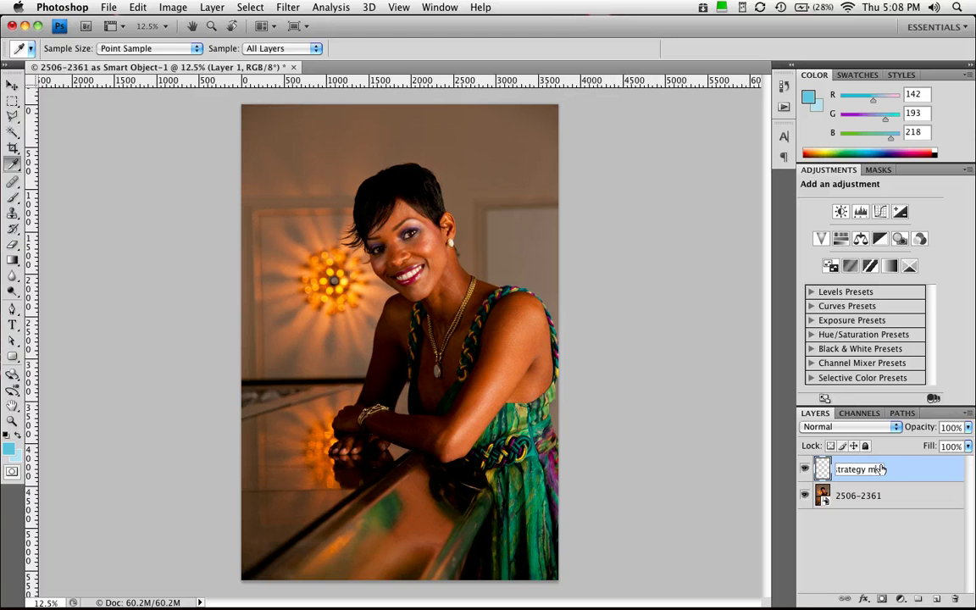
type("ap")
key("Return")
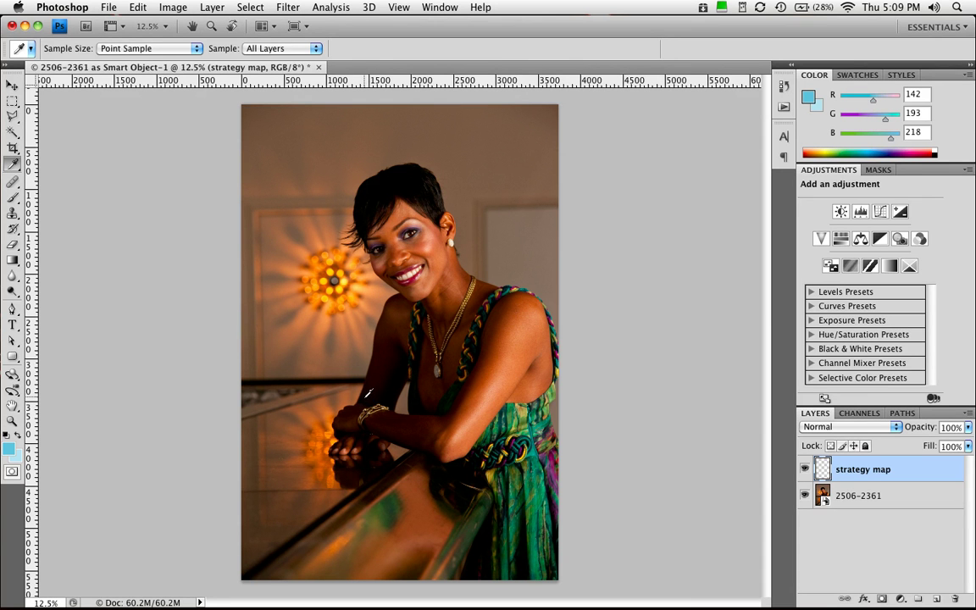
- Pick bright green from Swatches, set a size-5 Pencil, and view at 100% from the top-left
left_click(858, 76)
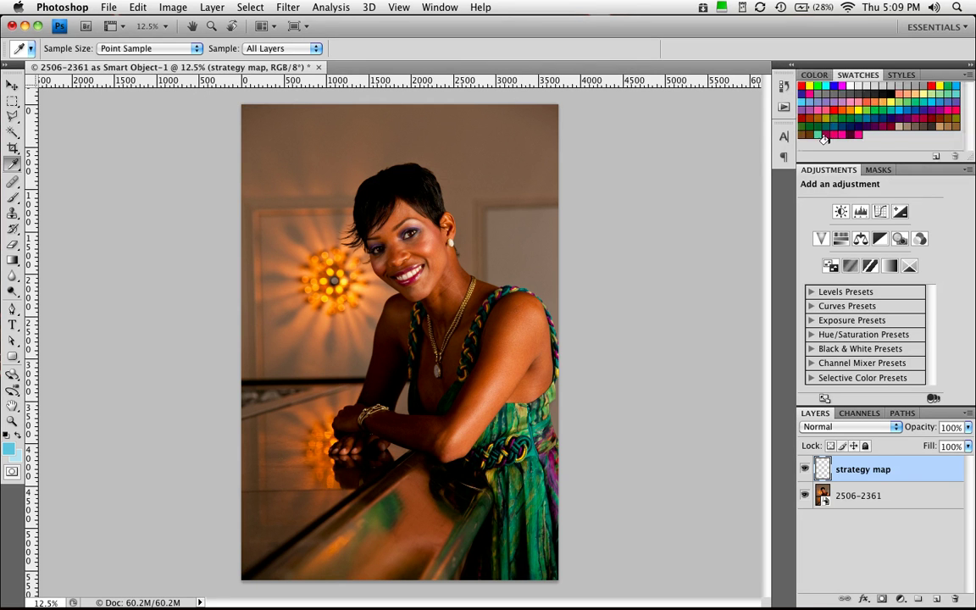
left_click(819, 86)
left_click(17, 199)
left_click_drag(16, 199, 42, 194)
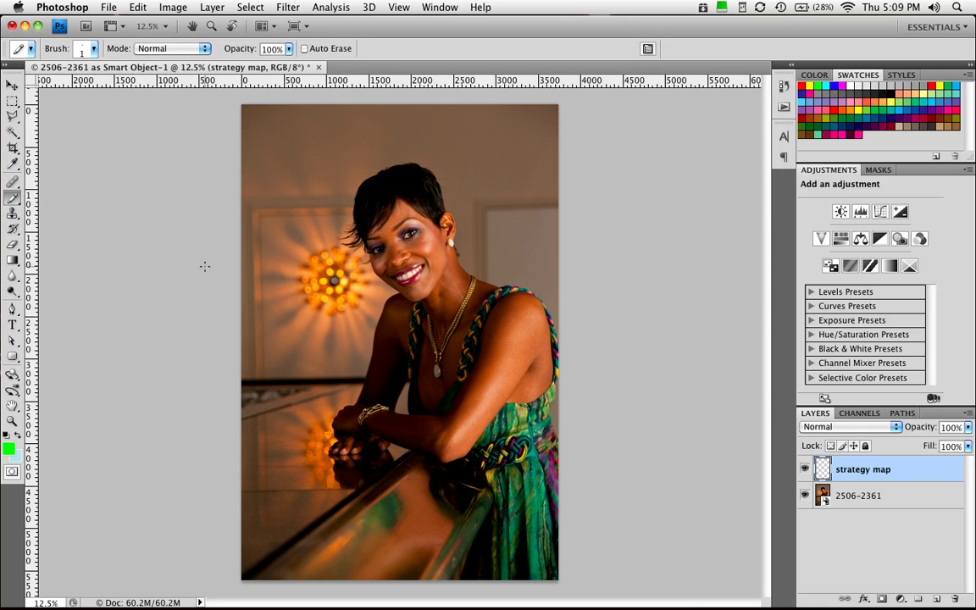
key("bracketright")
key("bracketright")
key("bracketright")
key("super+alt+0")
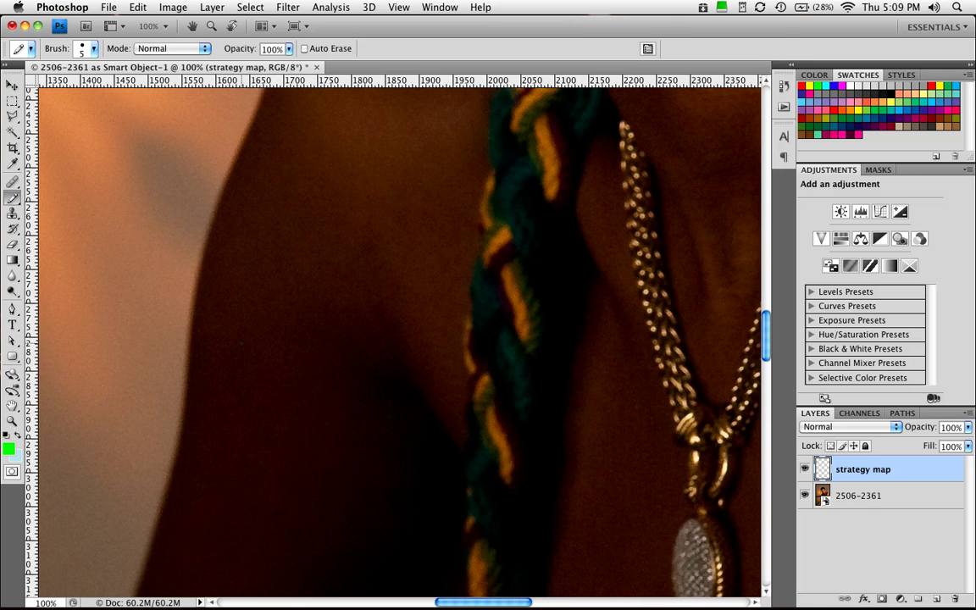
key("Home")
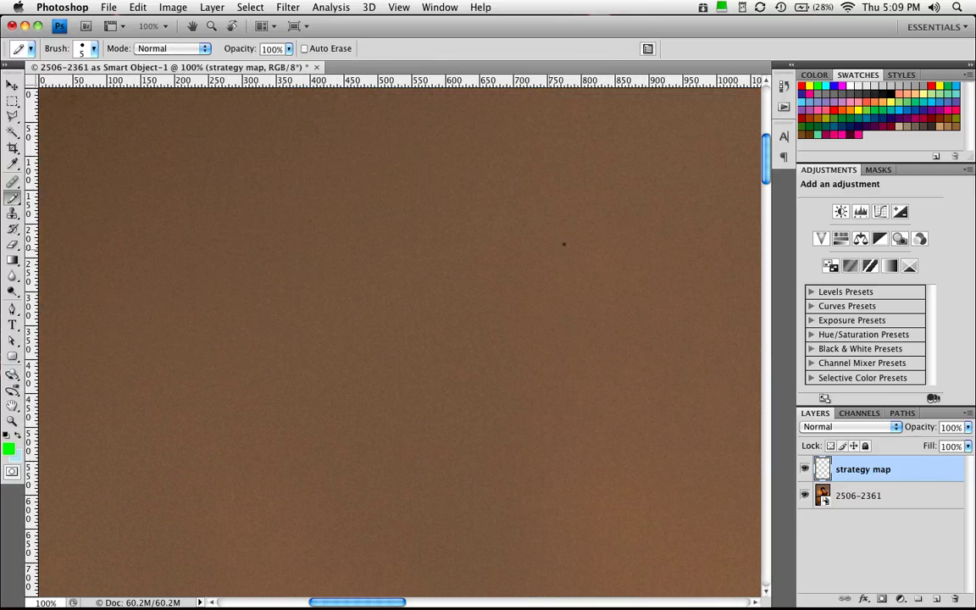
- Show the Navigator panel and move the 100% view to the blurred wall lights
left_click(440, 9)
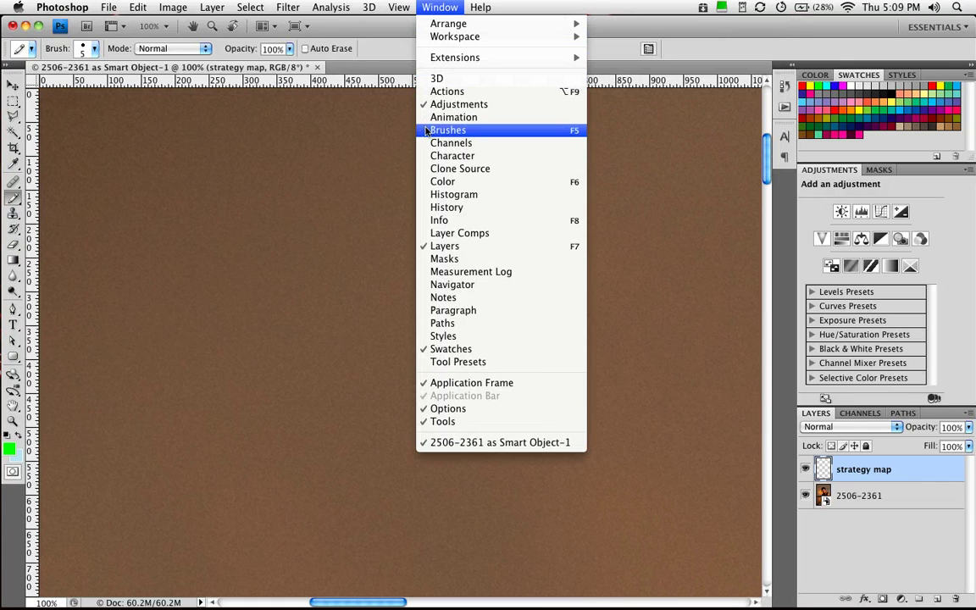
left_click(437, 285)
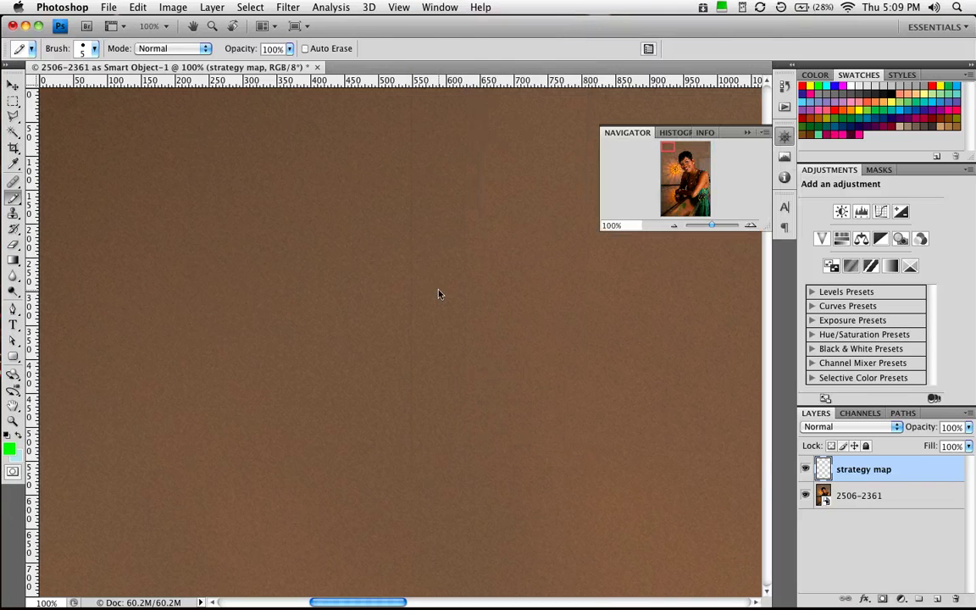
left_click(647, 161)
left_click(647, 161)
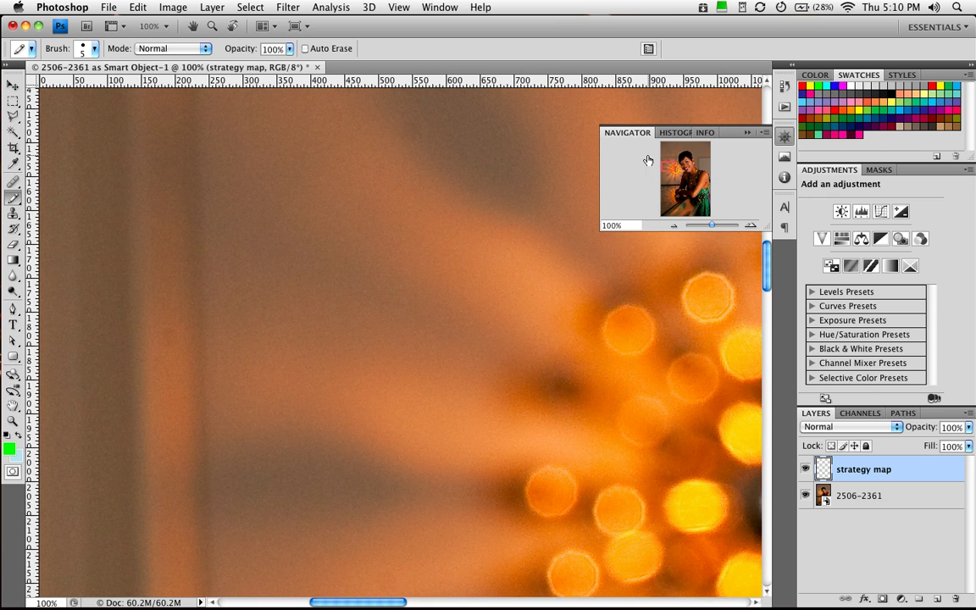
- Circle a dark wall speck and outline the dark railing band at the left in green
left_click(647, 161)
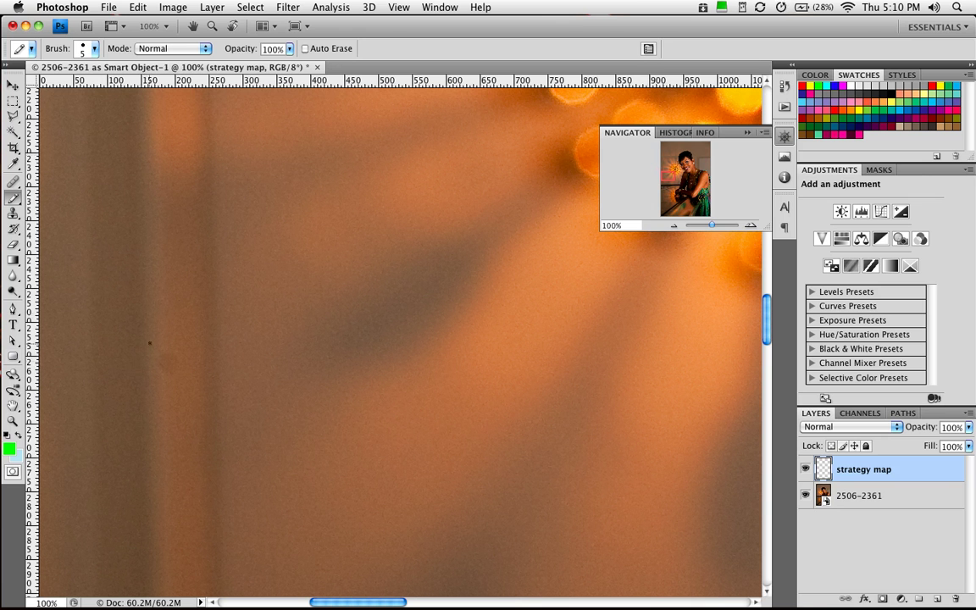
mouse_move(148, 339)
left_mouse_down()
mouse_move(155, 394)
mouse_move(200, 388)
mouse_move(152, 329)
mouse_move(145, 336)
left_mouse_up()
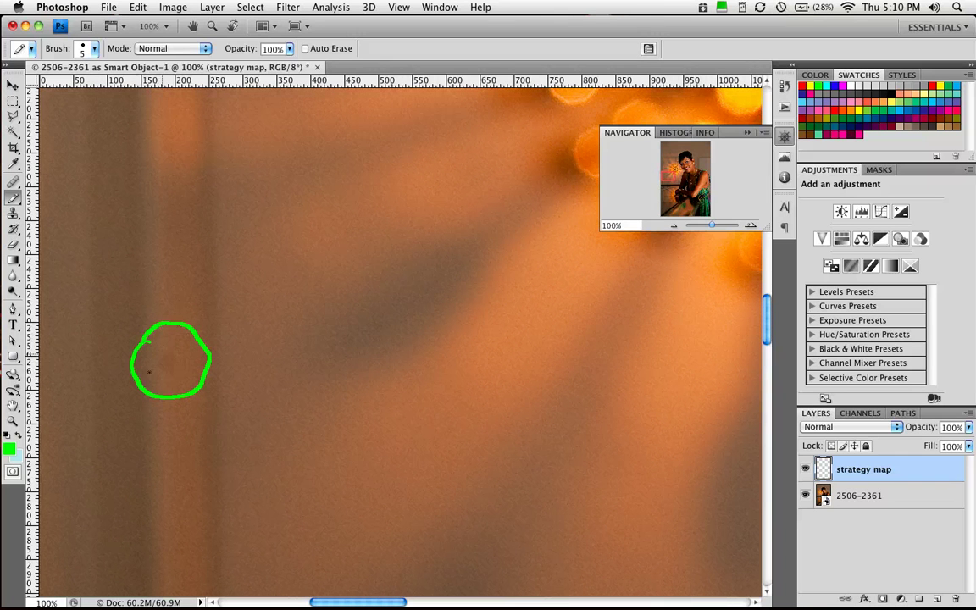
scroll(132, 312, "down", 5)
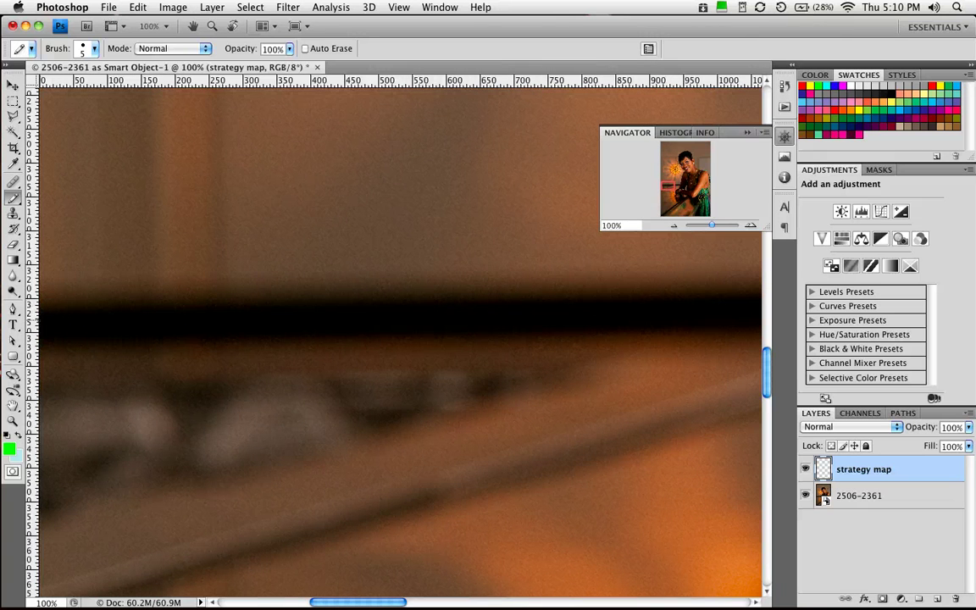
mouse_move(41, 323)
left_mouse_down()
mouse_move(143, 335)
mouse_move(438, 335)
mouse_move(692, 351)
mouse_move(628, 395)
mouse_move(416, 432)
mouse_move(41, 562)
mouse_move(41, 330)
left_mouse_up()
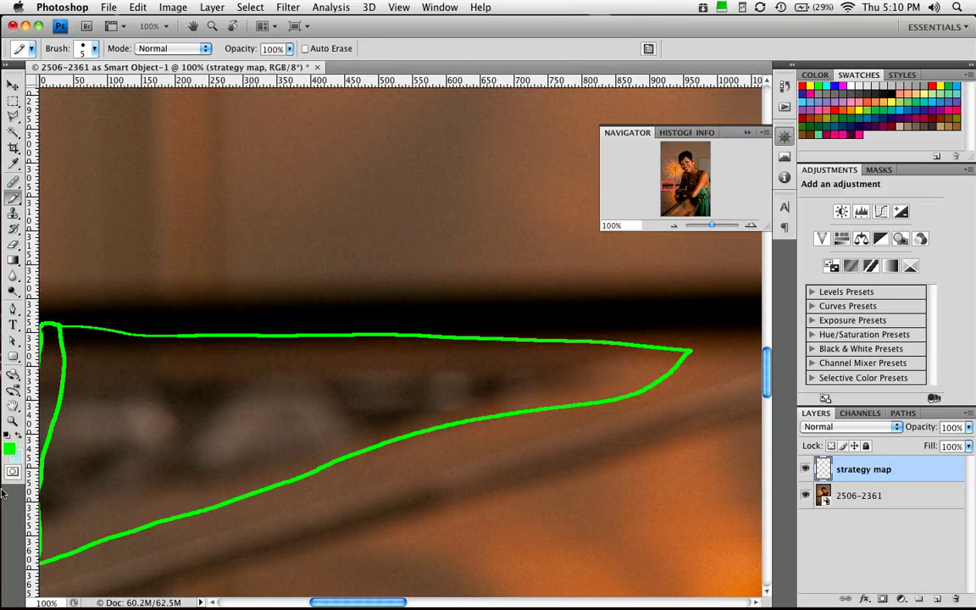
- Circle the dark background spot and the faint pale specks on the wall
key("Page_Down")
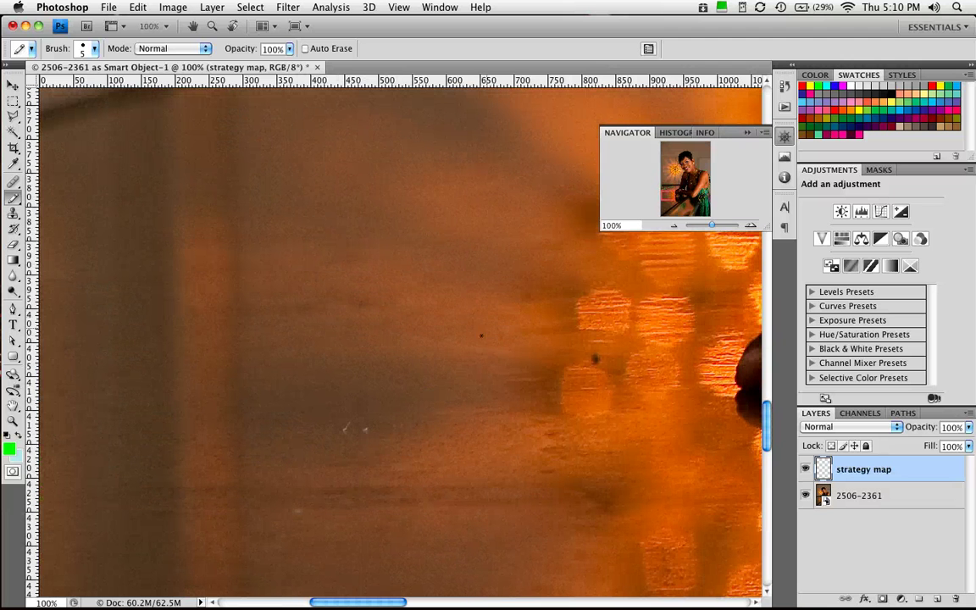
mouse_move(583, 350)
left_mouse_down()
mouse_move(615, 357)
mouse_move(604, 344)
left_mouse_up()
mouse_move(320, 419)
left_mouse_down()
mouse_move(357, 455)
mouse_move(336, 405)
left_mouse_up()
mouse_move(290, 504)
left_mouse_down()
mouse_move(322, 509)
mouse_move(296, 496)
left_mouse_up()
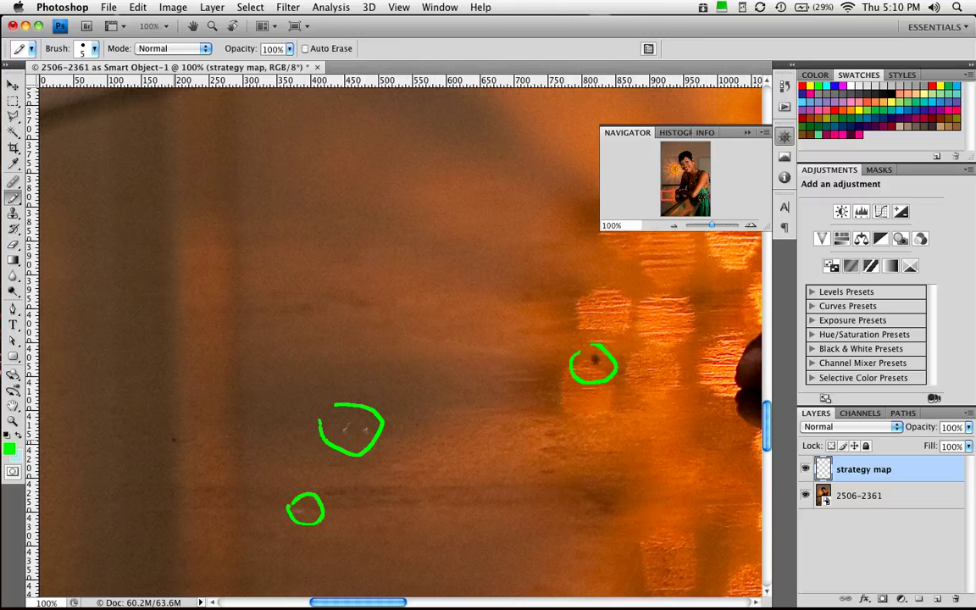
- Circle a small spot near the hands in green
scroll(398, 339, "down", 10)
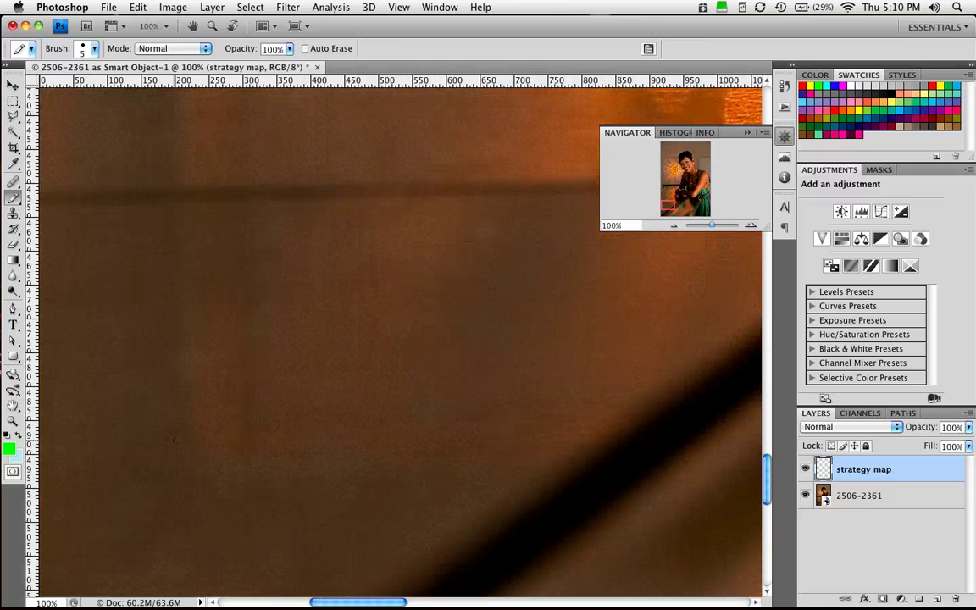
scroll(174, 439, "down", 10)
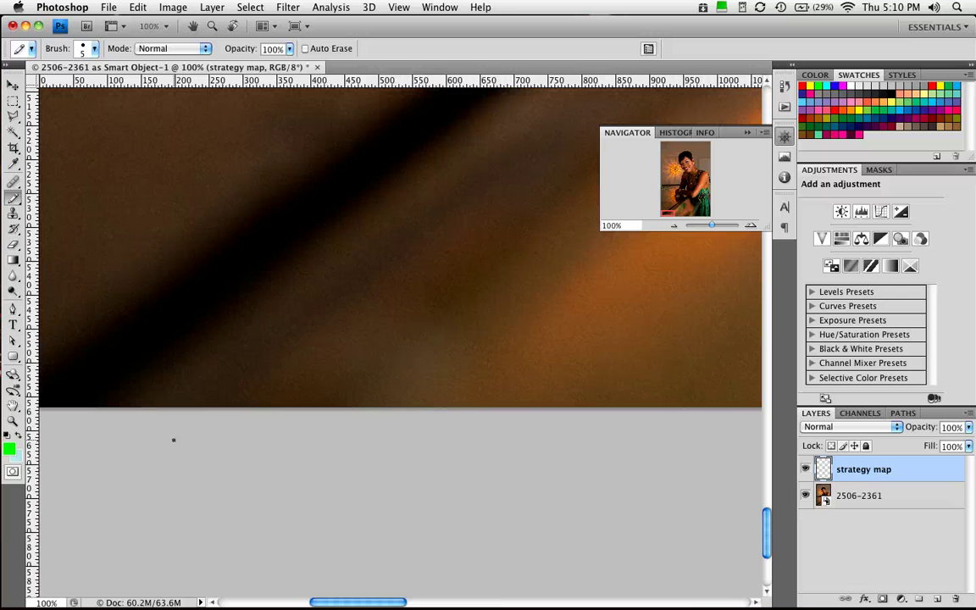
scroll(174, 439, "right", 10)
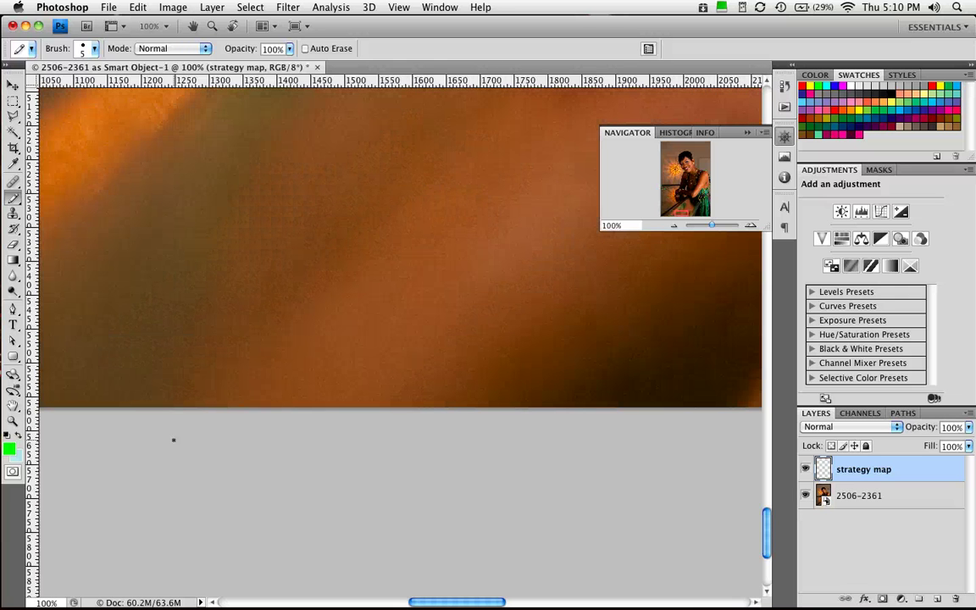
scroll(174, 439, "up", 5)
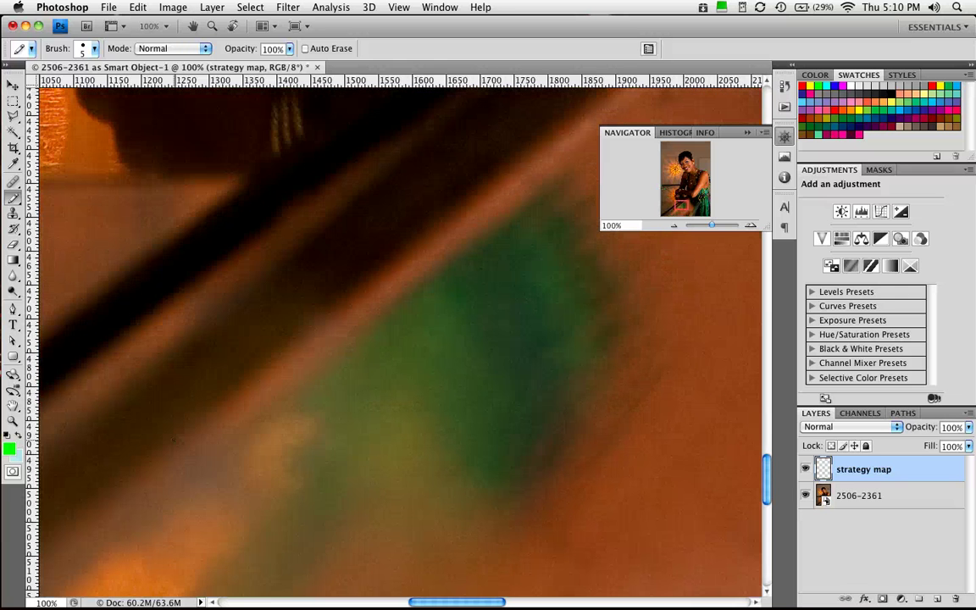
scroll(174, 439, "up", 5)
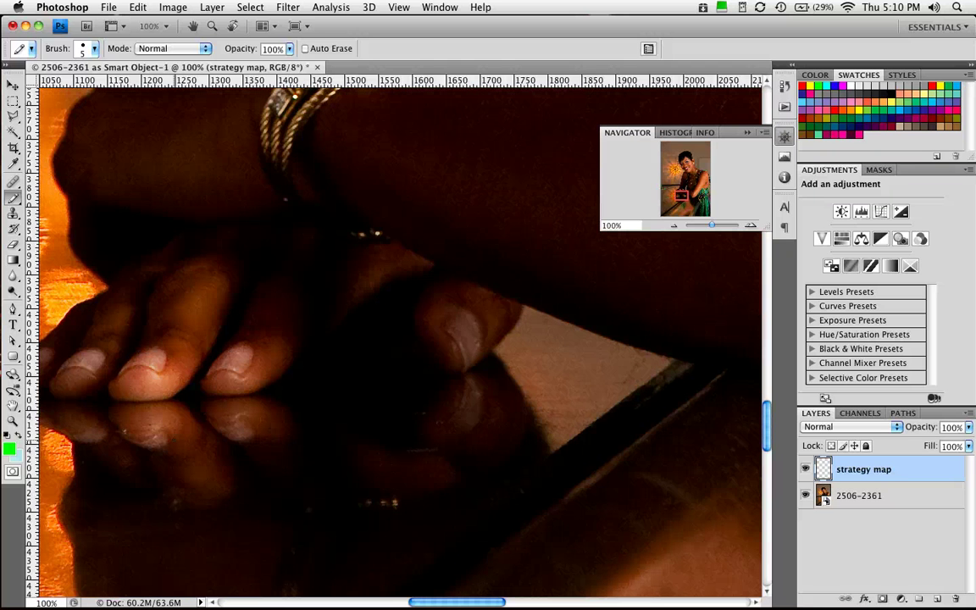
left_click_drag(379, 490, 402, 485)
scroll(320, 460, "up", 10)
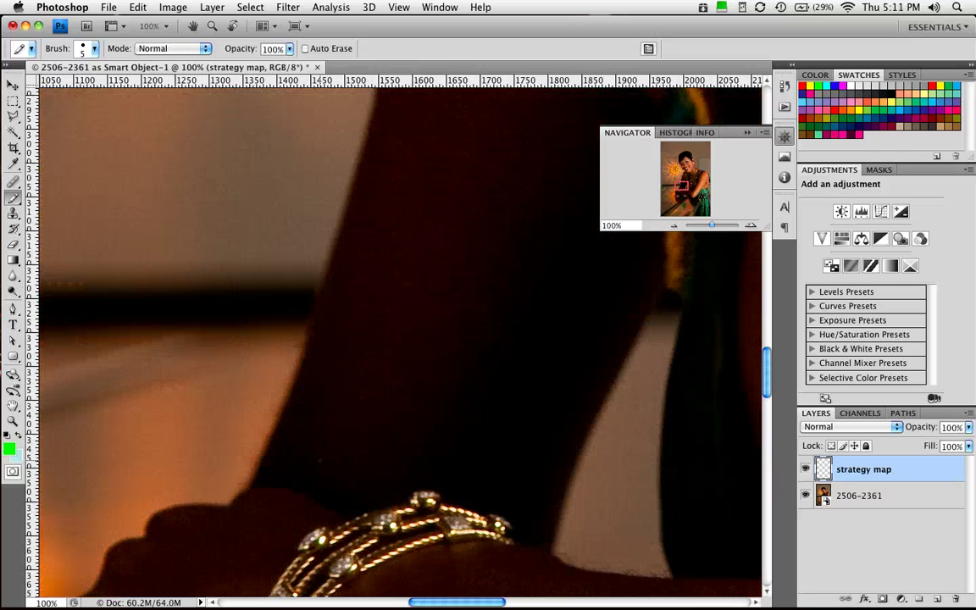
scroll(319, 460, "up", 10)
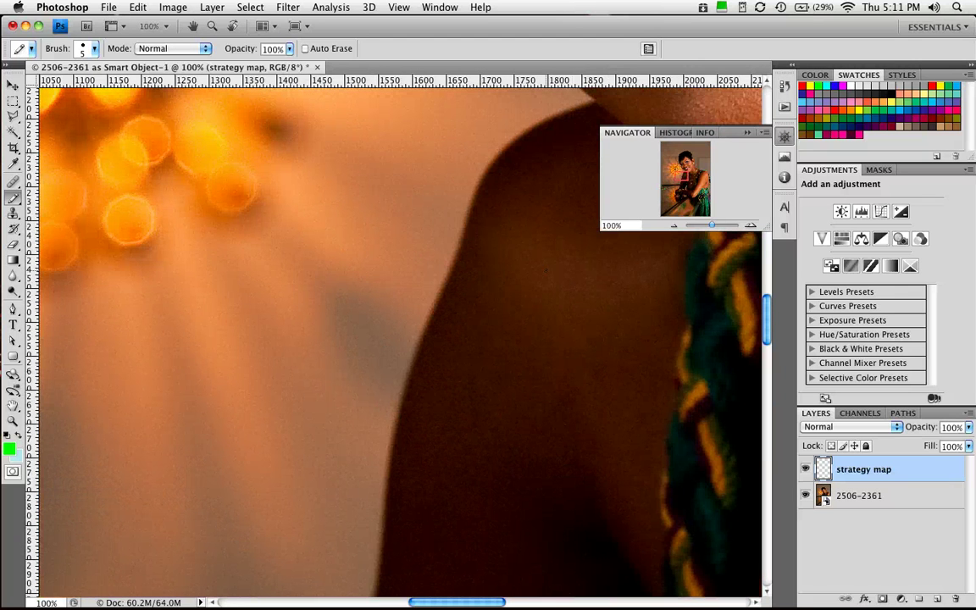
scroll(197, 322, "up", 10)
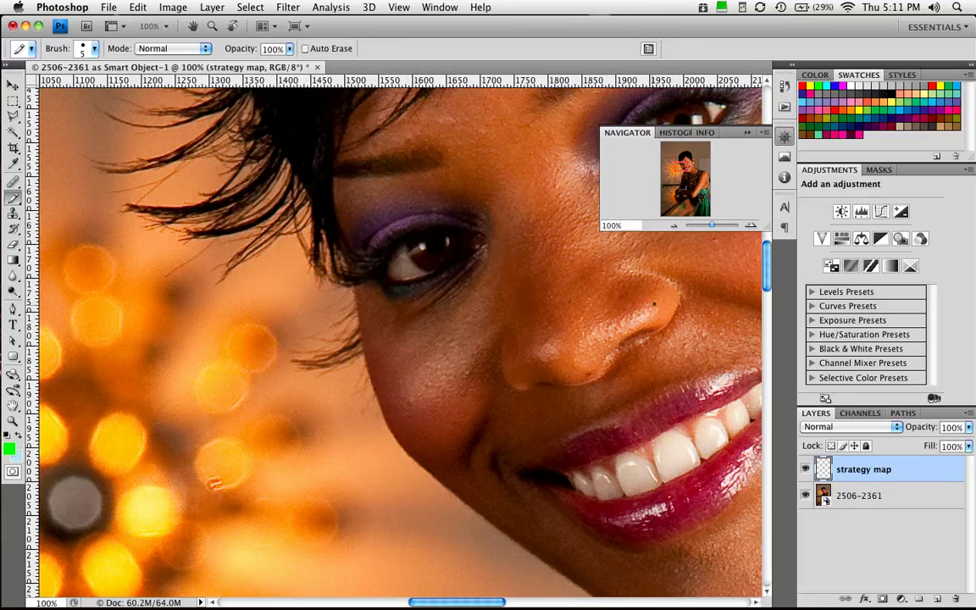
- Loop the nose shine, nostril, spot below the nose, cheek, eye and under-eye area
mouse_move(654, 303)
left_mouse_down()
mouse_move(614, 299)
mouse_move(576, 311)
mouse_move(565, 344)
mouse_move(594, 351)
mouse_move(659, 333)
mouse_move(659, 304)
left_mouse_up()
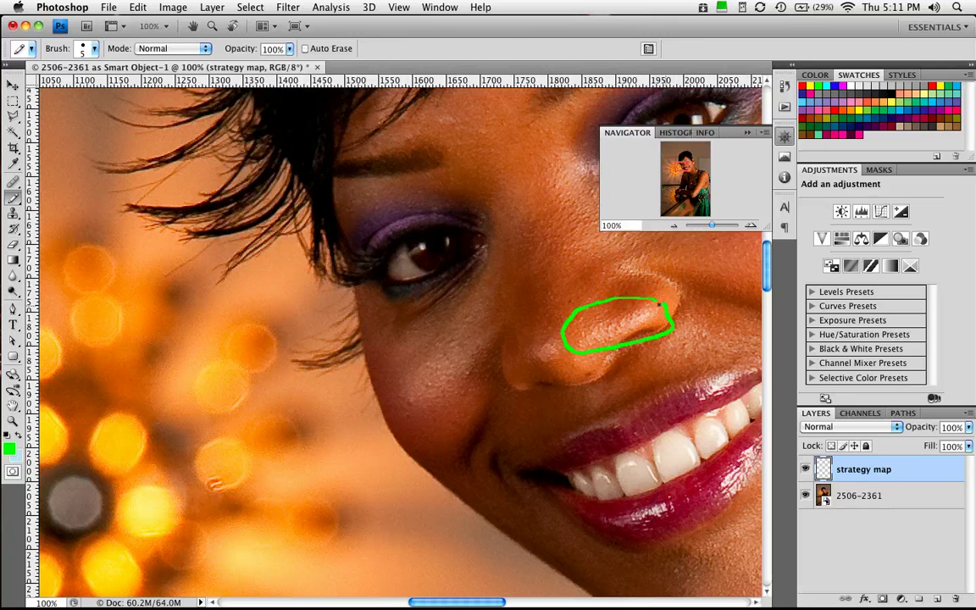
mouse_move(558, 334)
left_mouse_down()
mouse_move(532, 356)
mouse_move(553, 359)
mouse_move(561, 339)
left_mouse_up()
left_click_drag(589, 373, 591, 374)
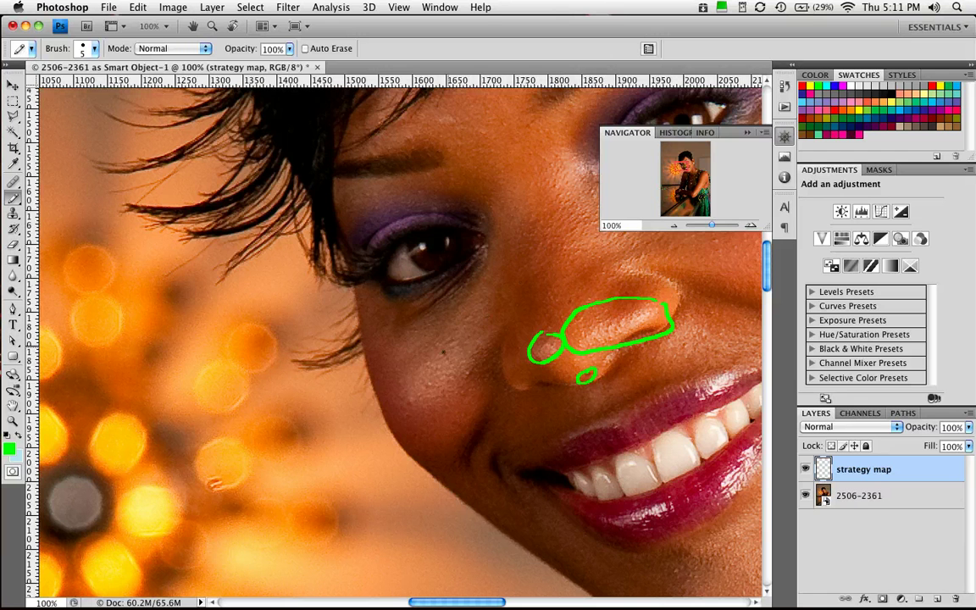
mouse_move(457, 327)
left_mouse_down()
mouse_move(401, 363)
mouse_move(390, 403)
mouse_move(413, 415)
mouse_move(499, 380)
mouse_move(509, 358)
mouse_move(498, 319)
mouse_move(461, 318)
left_mouse_up()
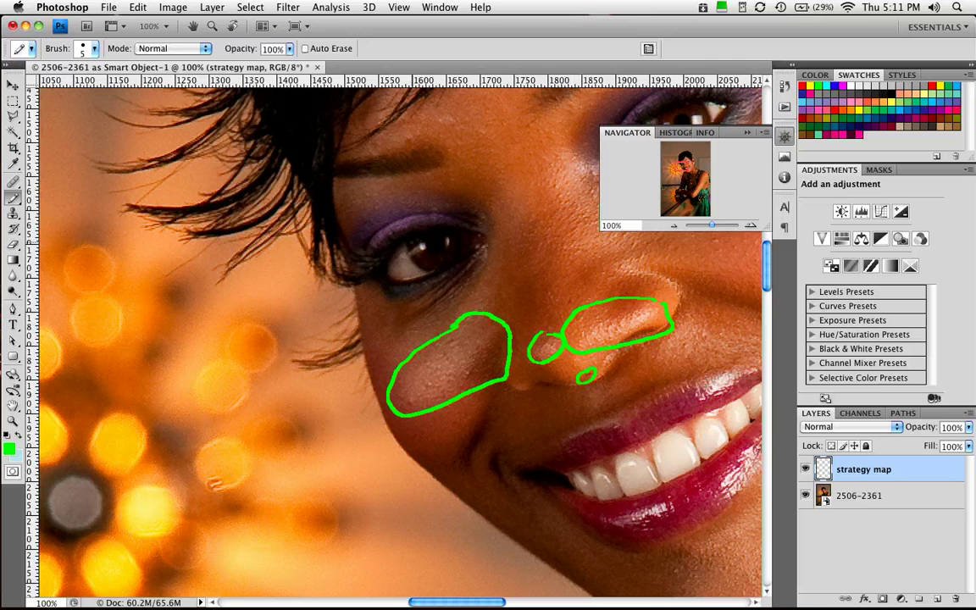
mouse_move(415, 248)
left_mouse_down()
mouse_move(425, 266)
mouse_move(447, 251)
mouse_move(427, 228)
mouse_move(410, 247)
left_mouse_up()
mouse_move(412, 300)
left_mouse_down()
mouse_move(471, 269)
mouse_move(444, 301)
mouse_move(415, 305)
left_mouse_up()
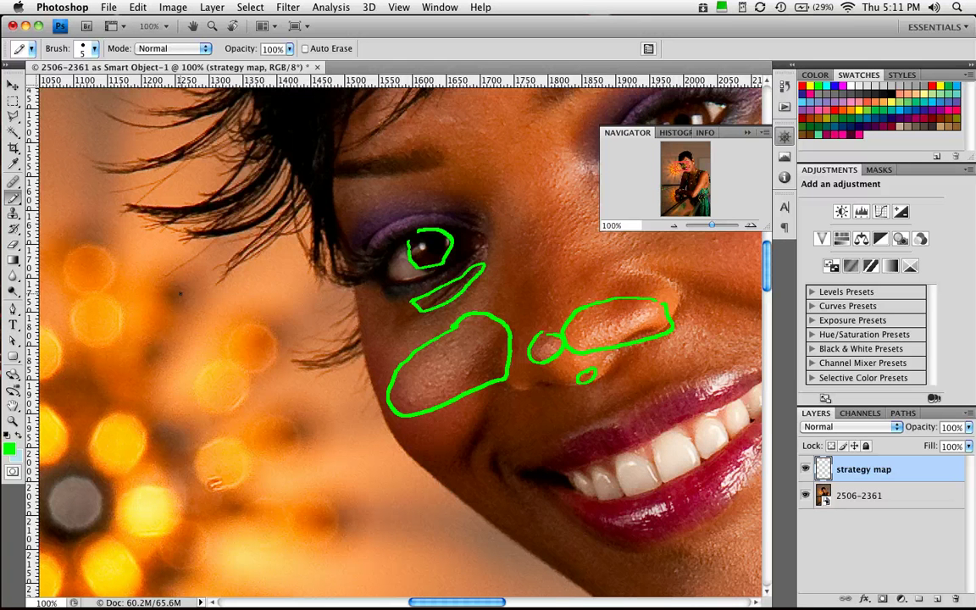
scroll(180, 293, "up", 10)
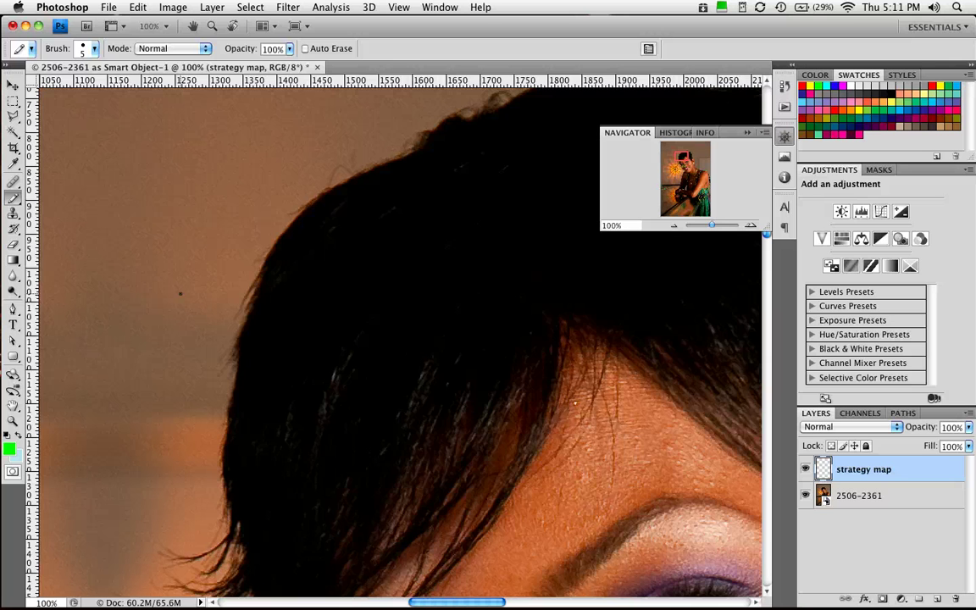
- Fit the whole portrait on screen and toggle the strategy map layer off and on
scroll(179, 293, "up", 10)
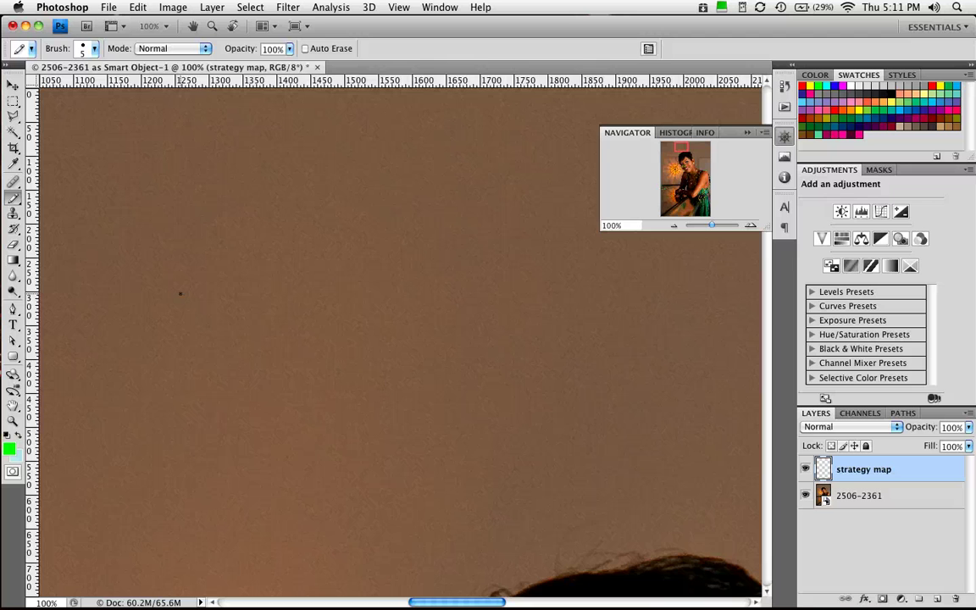
scroll(180, 293, "right", 20)
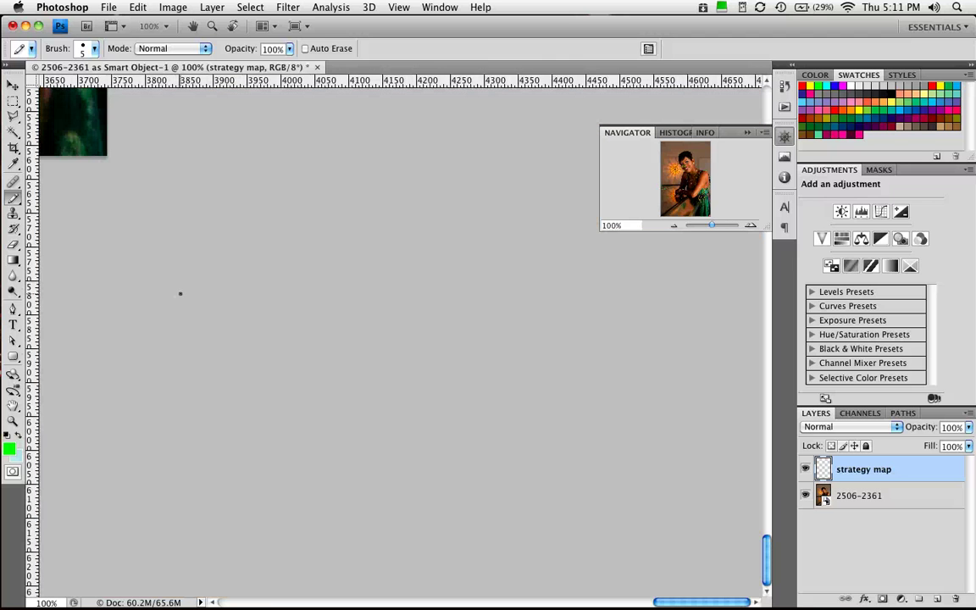
scroll(179, 293, "up", 15)
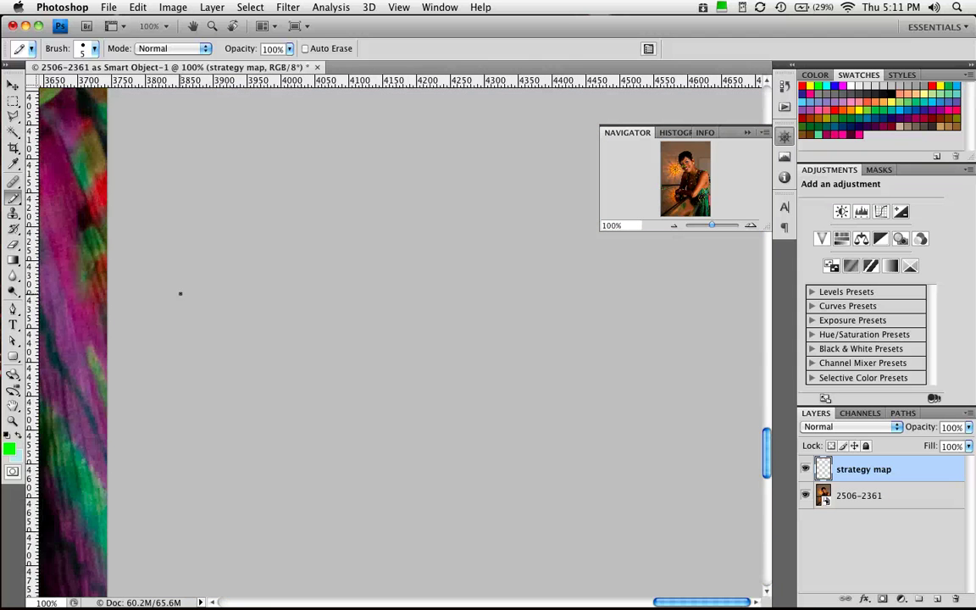
scroll(180, 293, "up", 5)
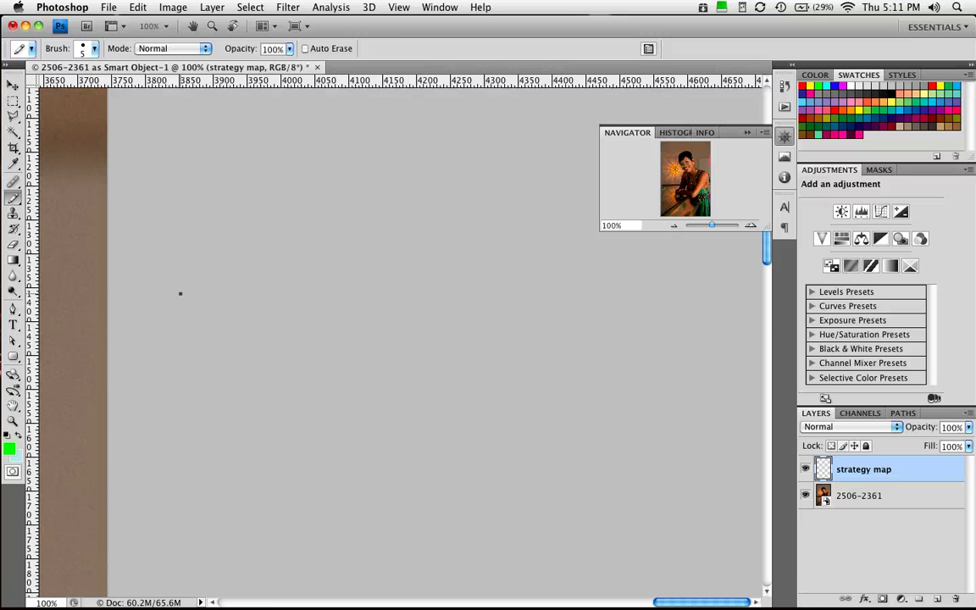
key("super+0")
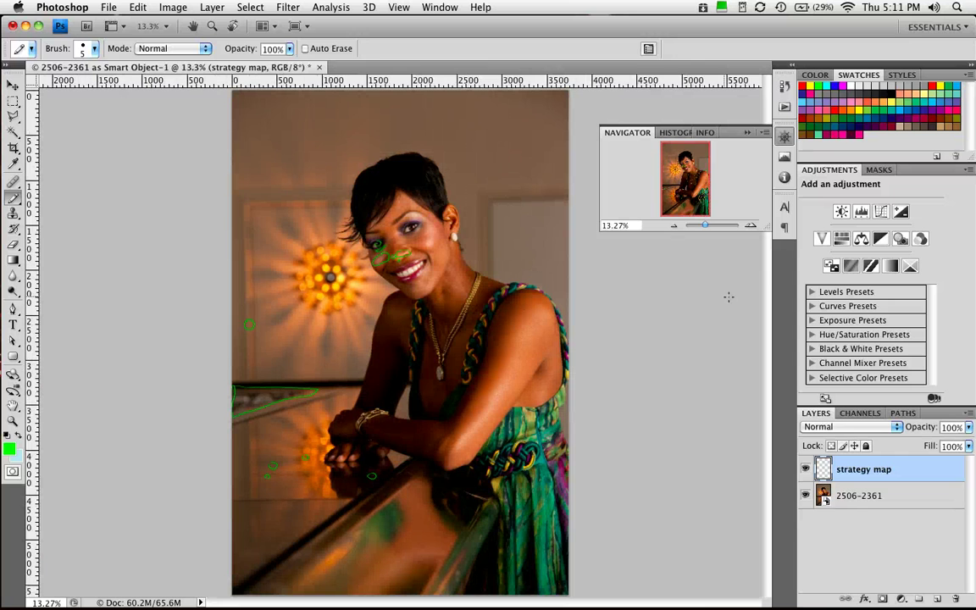
left_click(803, 469)
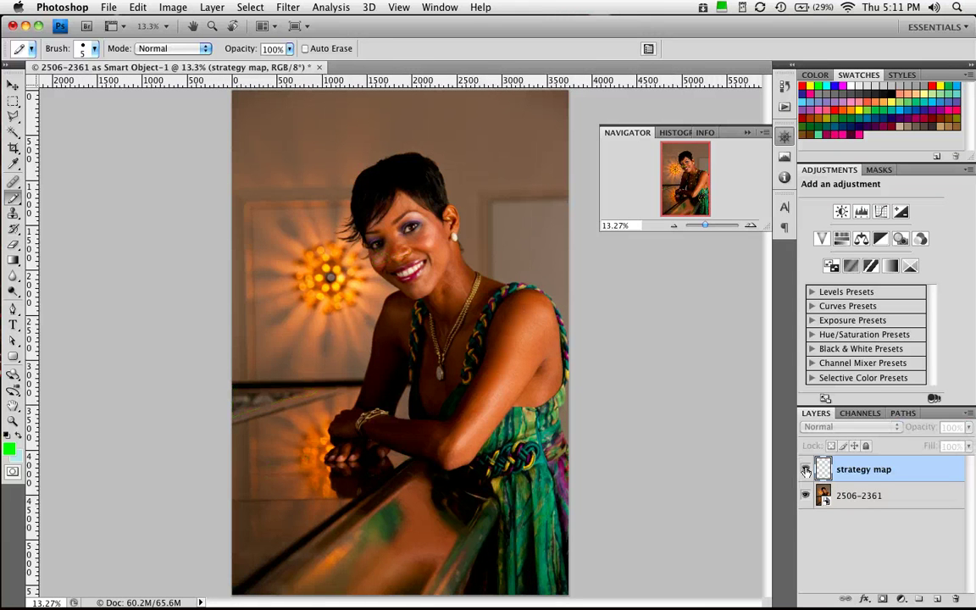
left_click(802, 468)
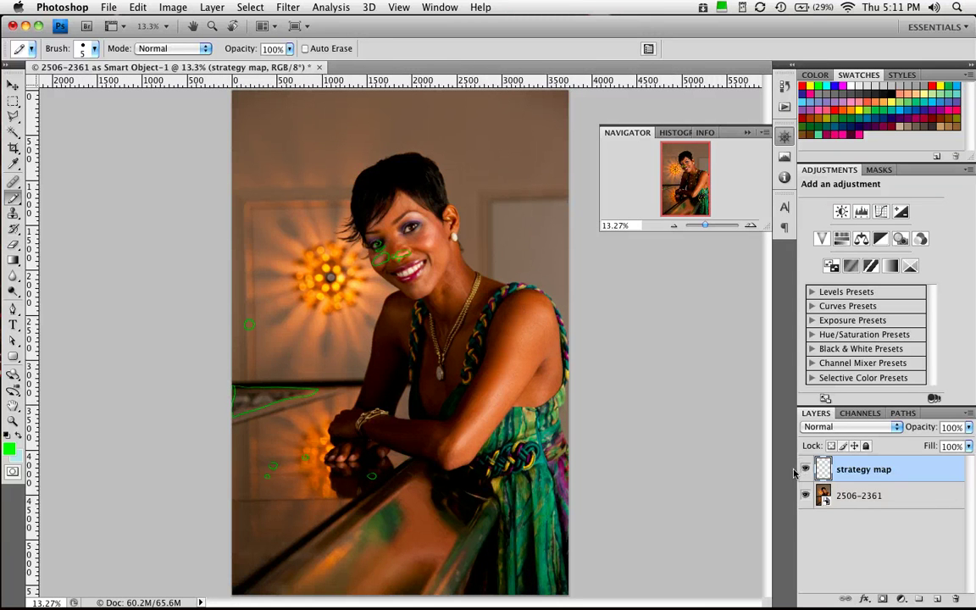